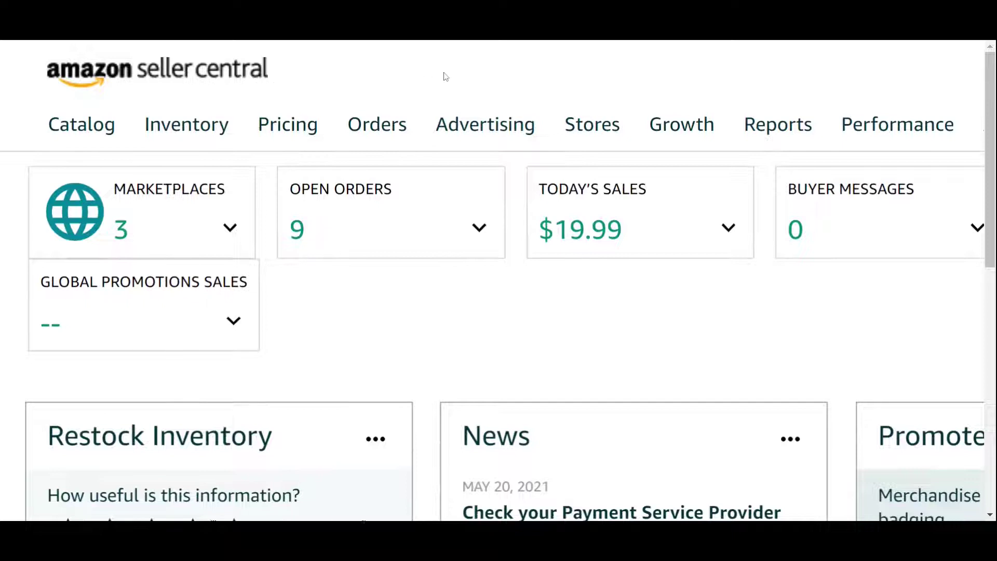
Open the store management page from Seller Central and start creating a new brand store
{"action": "mouse_move", "coordinate": [586, 133]}
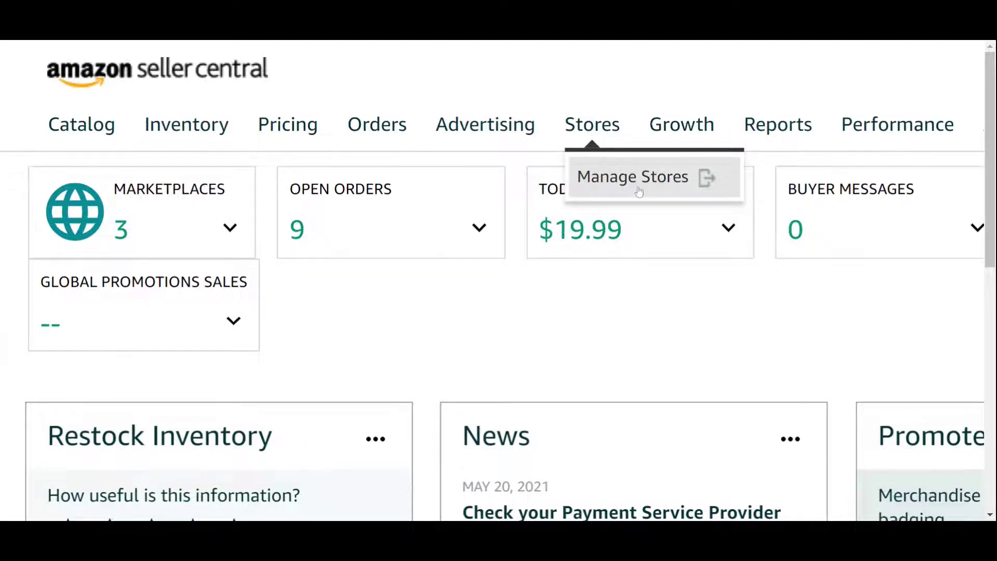
{"action": "left_click", "coordinate": [662, 190]}
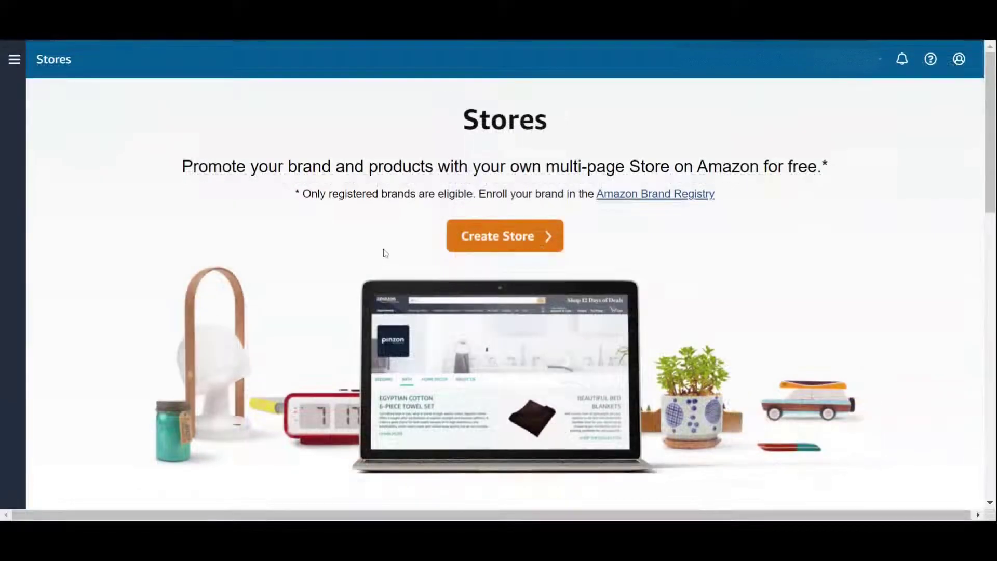
{"action": "left_click", "coordinate": [499, 242]}
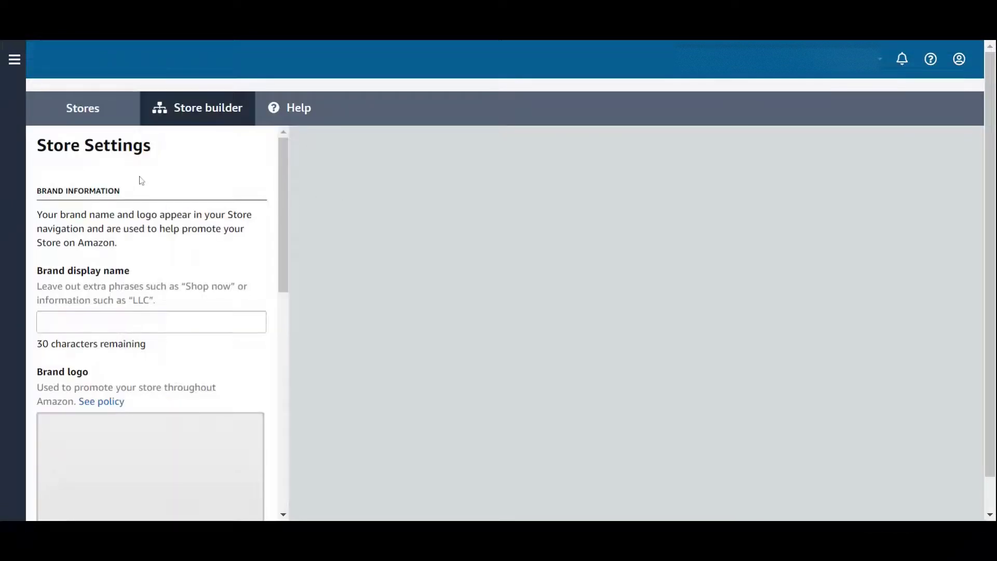
Enter the brand display name in the store settings and upload a brand logo image
{"action": "scroll", "coordinate": [140, 179], "scroll_direction": "down", "scroll_amount": 1}
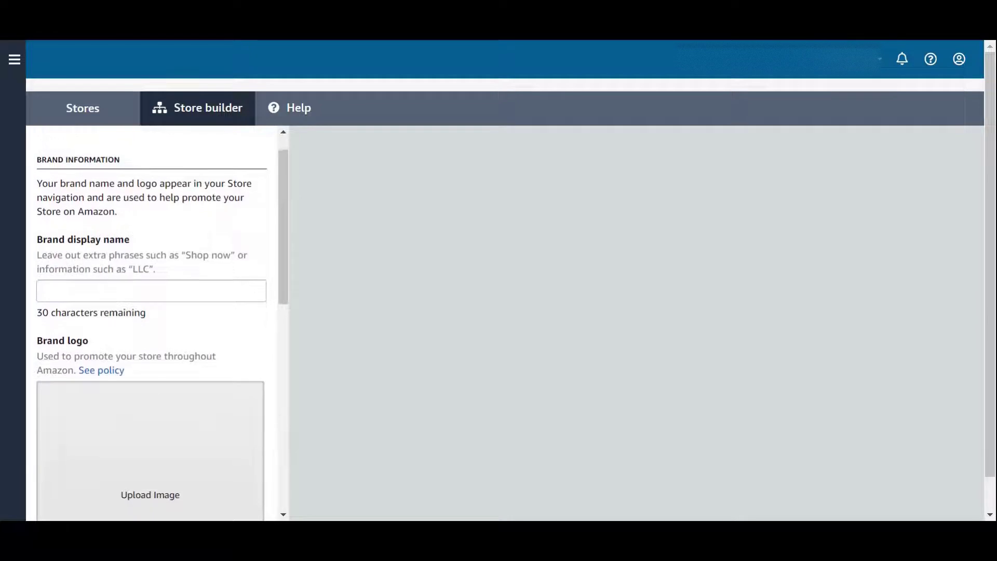
{"action": "scroll", "coordinate": [151, 311], "scroll_direction": "down", "scroll_amount": 1}
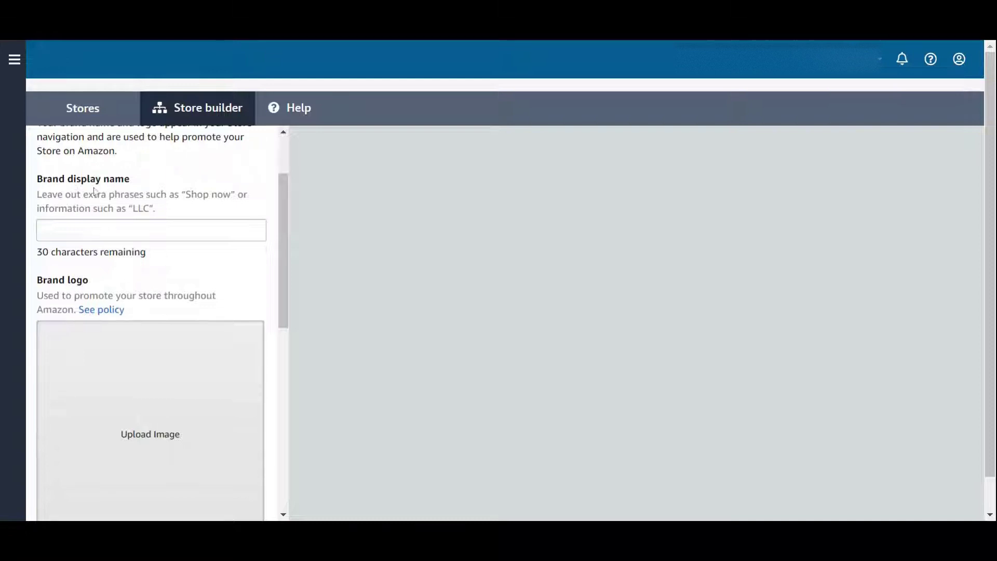
{"action": "left_click", "coordinate": [151, 230]}
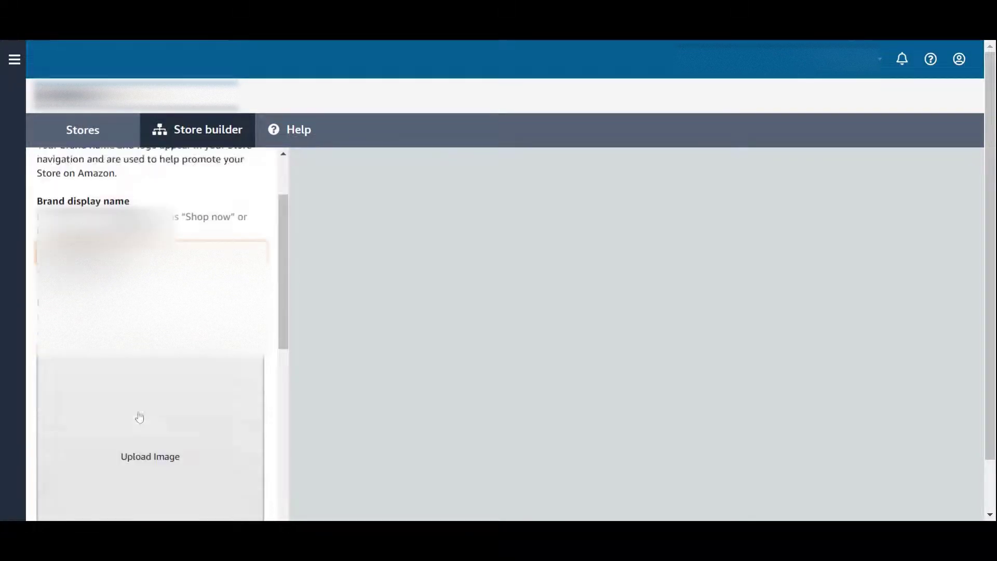
{"action": "left_click", "coordinate": [140, 417]}
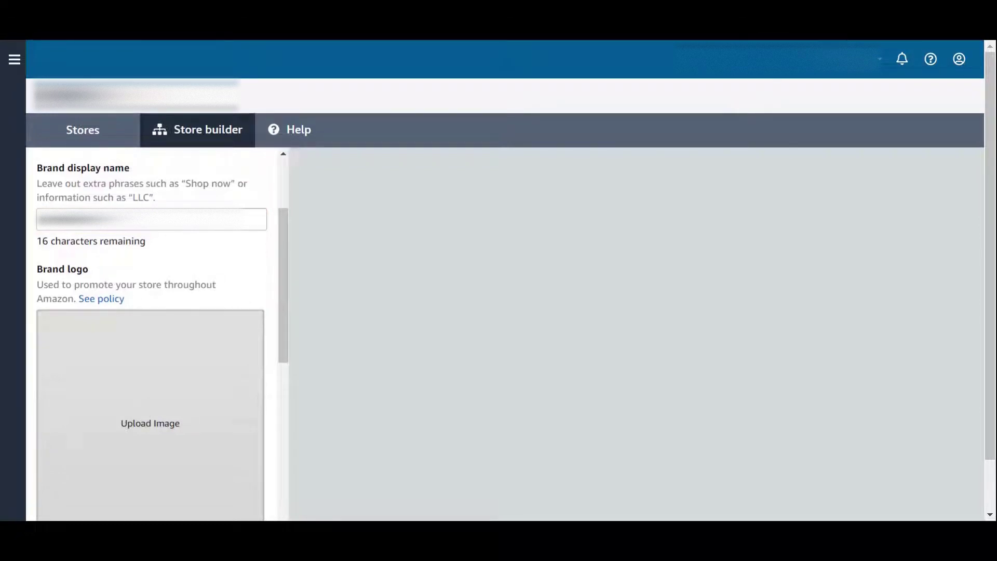
Set the brand logo to show in the Hero region of all store pages
{"action": "scroll", "coordinate": [112, 315], "scroll_direction": "down", "scroll_amount": 5}
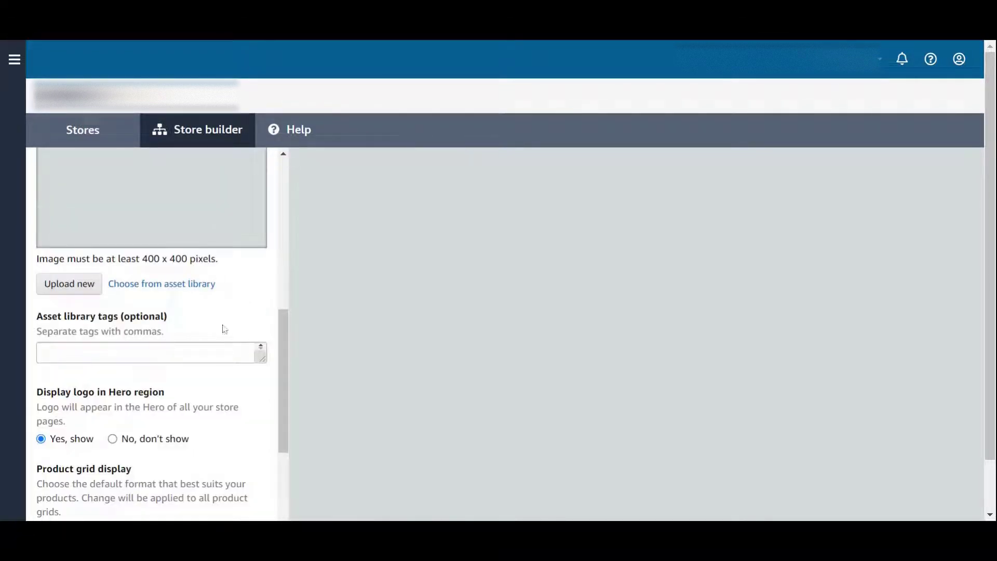
{"action": "scroll", "coordinate": [221, 389], "scroll_direction": "down", "scroll_amount": 3}
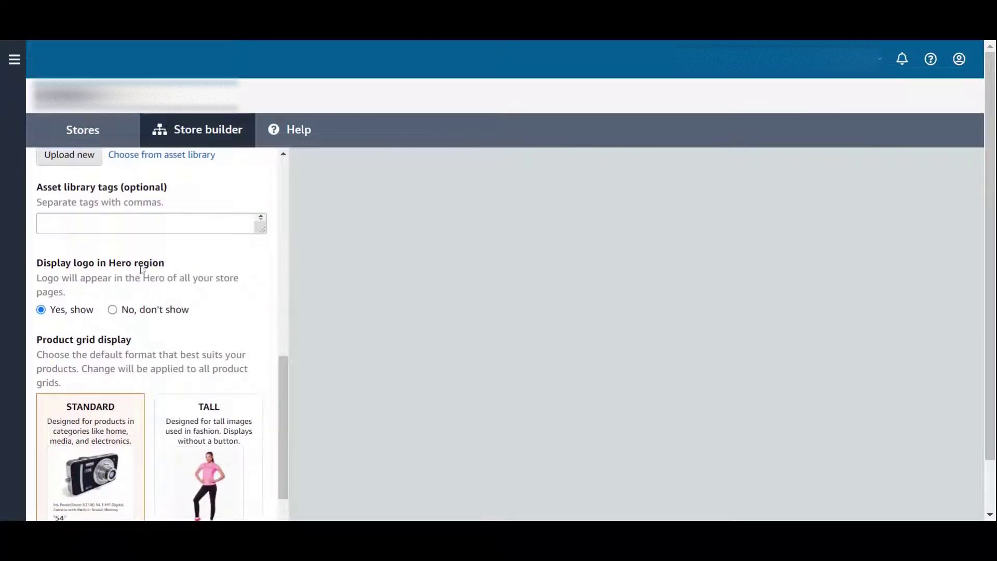
{"action": "left_click", "coordinate": [125, 310]}
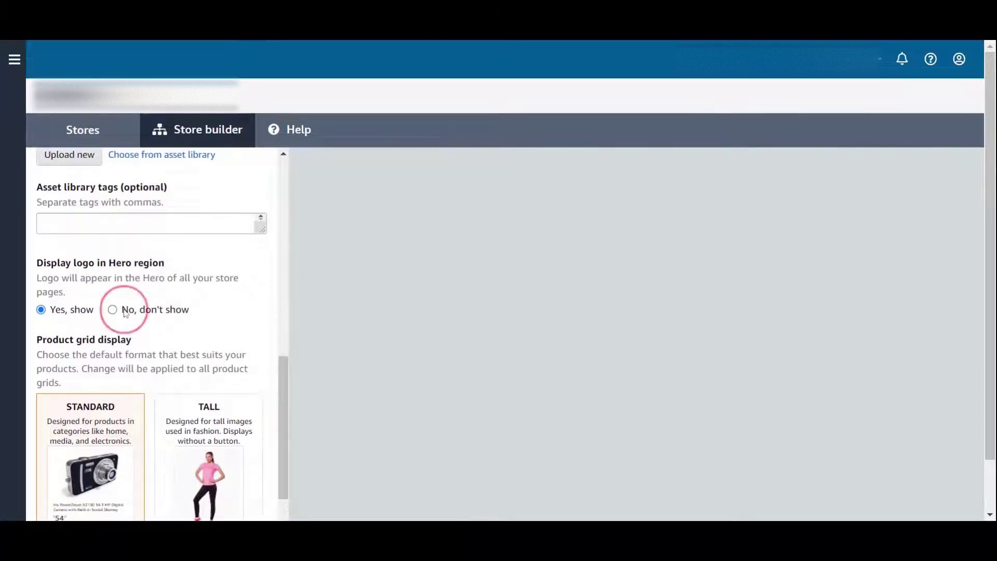
{"action": "left_click", "coordinate": [71, 310]}
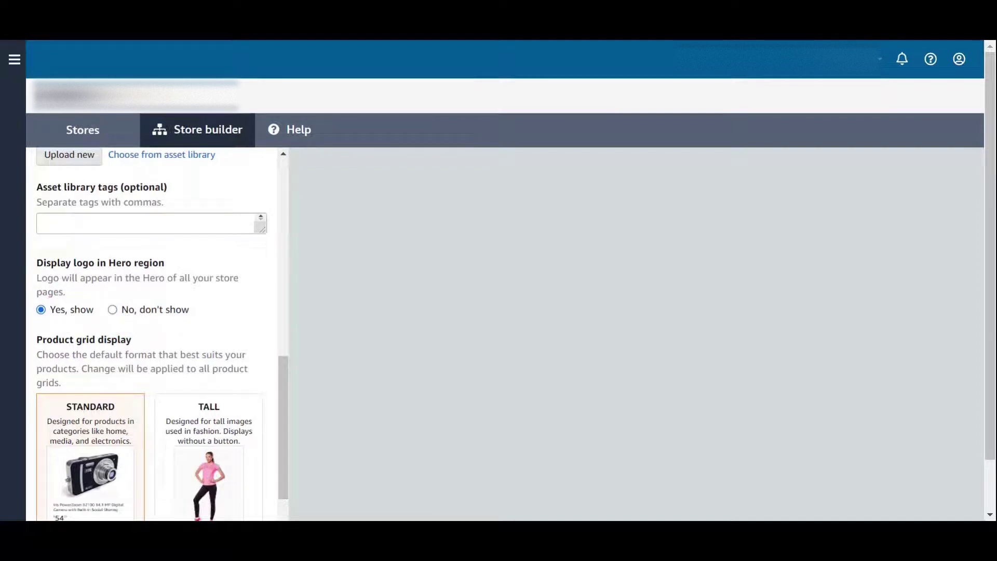
Keep the Standard product grid display and continue to the home page setup
{"action": "scroll", "coordinate": [215, 344], "scroll_direction": "down", "scroll_amount": 2}
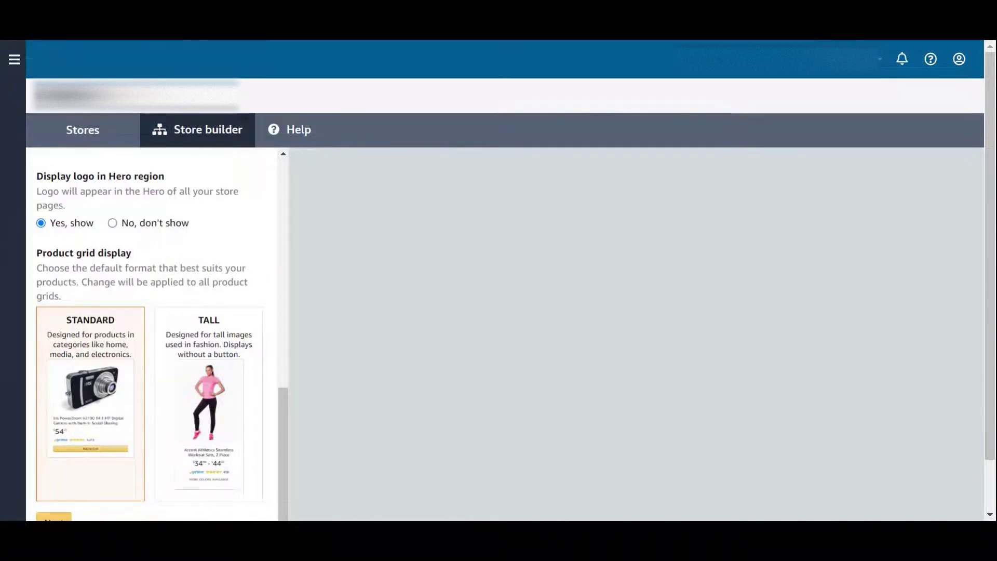
{"action": "scroll", "coordinate": [112, 408], "scroll_direction": "down", "scroll_amount": 1}
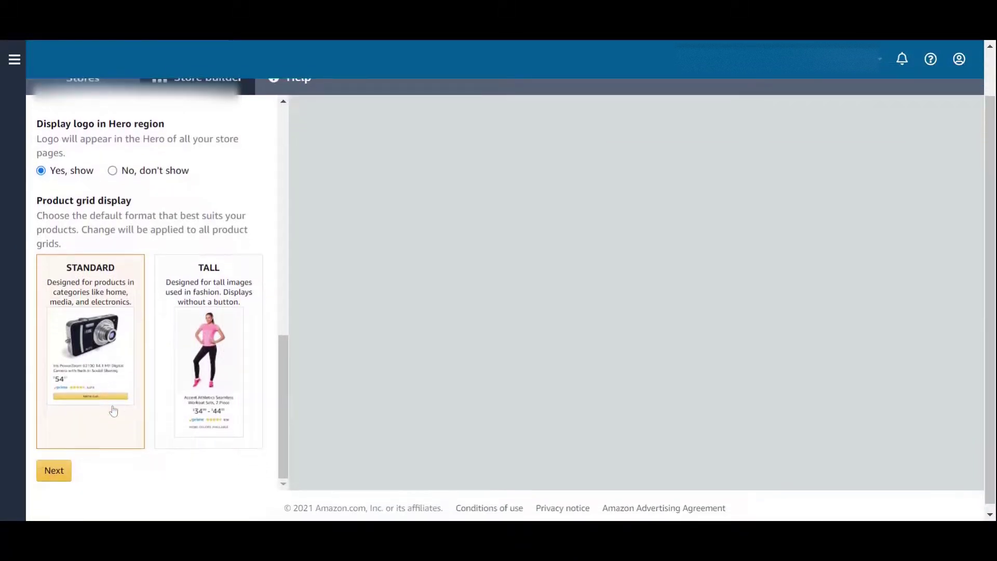
{"action": "scroll", "coordinate": [113, 411], "scroll_direction": "up", "scroll_amount": 1}
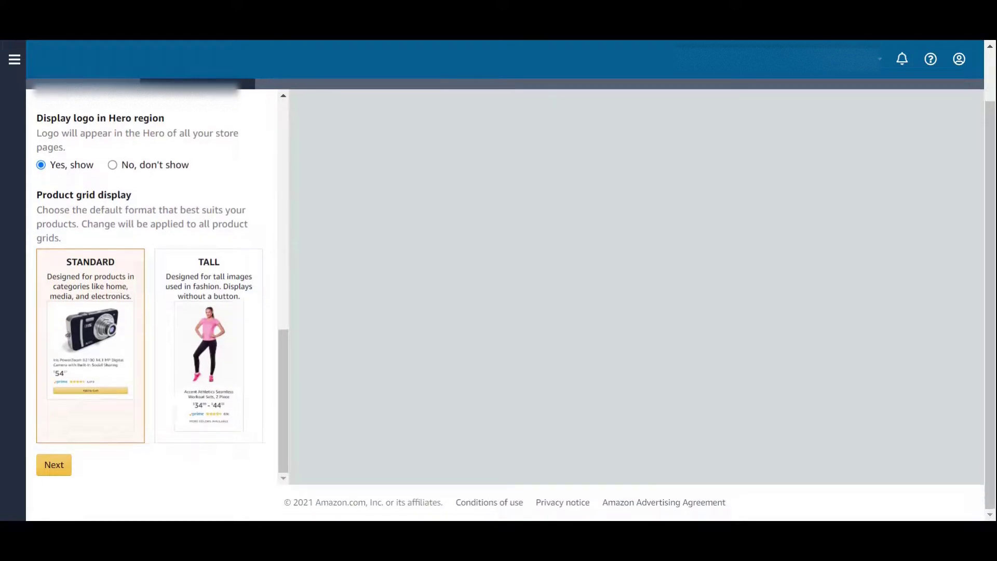
{"action": "scroll", "coordinate": [129, 333], "scroll_direction": "down", "scroll_amount": 1}
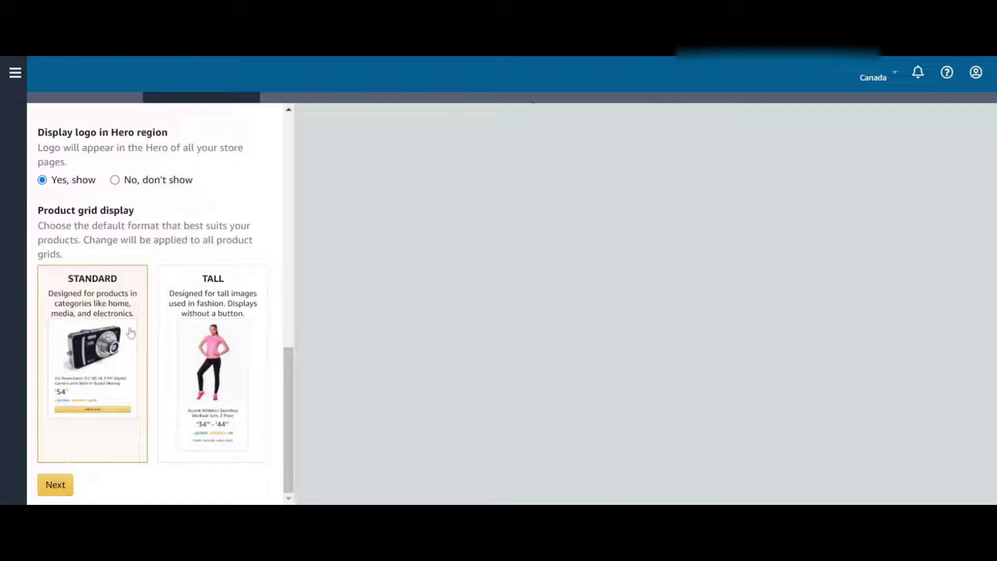
{"action": "left_click", "coordinate": [45, 488]}
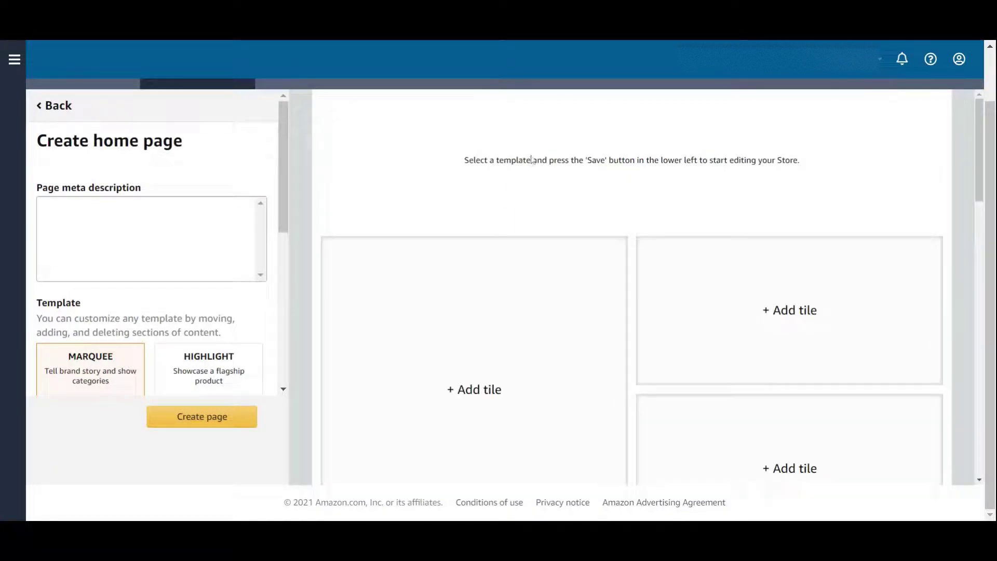
Review the available home page templates and create the home page with the Marquee template
{"action": "scroll", "coordinate": [202, 280], "scroll_direction": "down", "scroll_amount": 3}
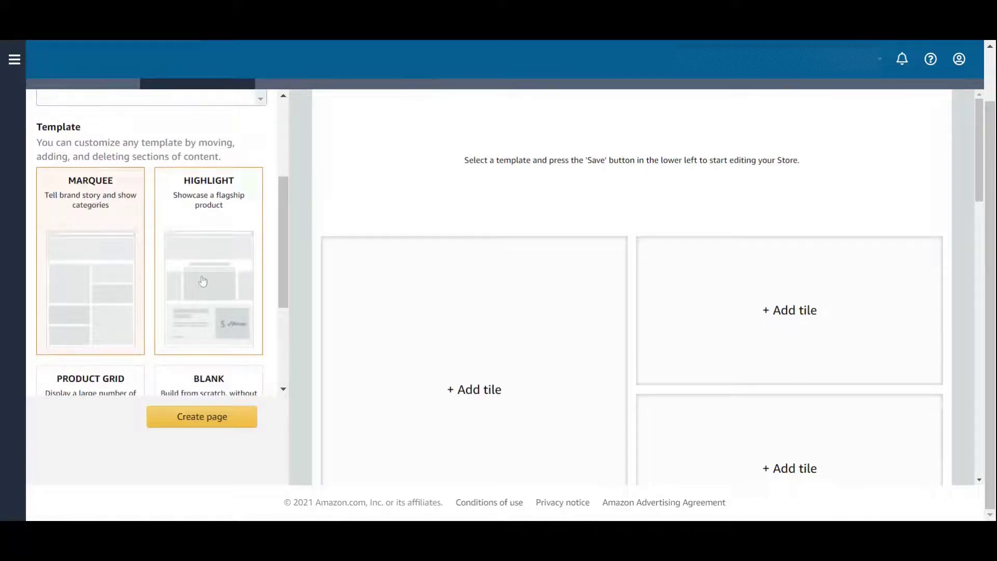
{"action": "scroll", "coordinate": [202, 281], "scroll_direction": "down", "scroll_amount": 2}
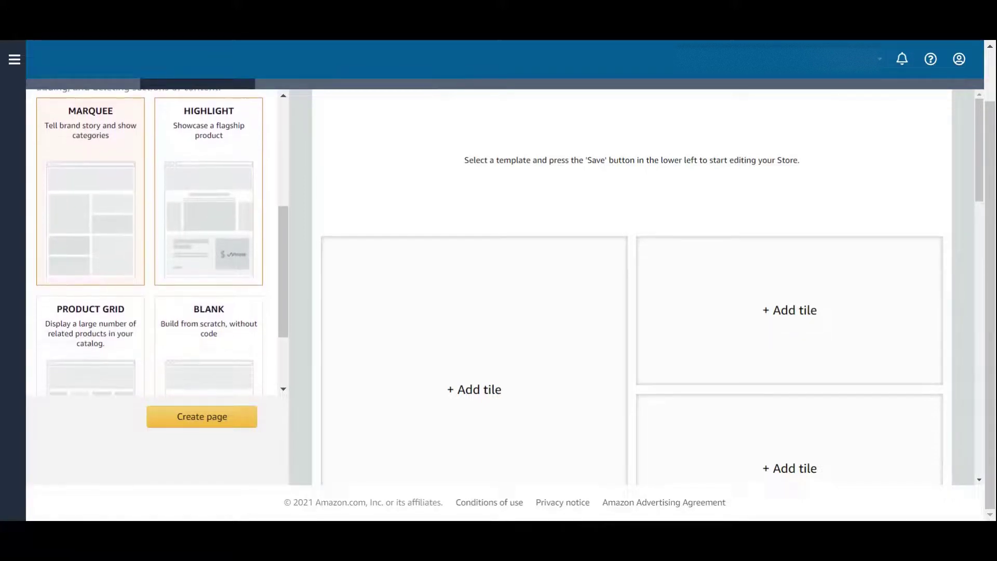
{"action": "scroll", "coordinate": [208, 234], "scroll_direction": "down", "scroll_amount": 3}
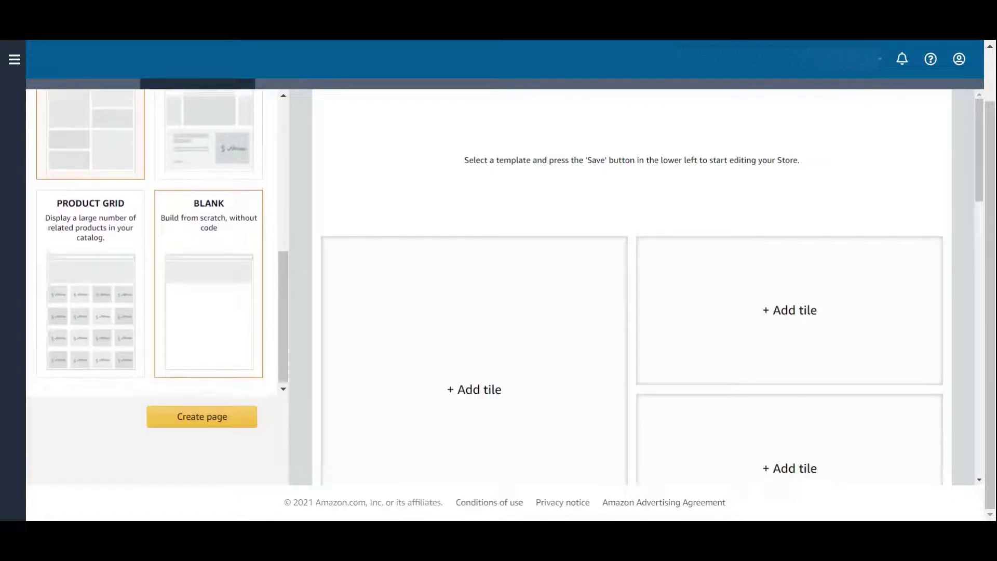
{"action": "scroll", "coordinate": [104, 284], "scroll_direction": "up", "scroll_amount": 10}
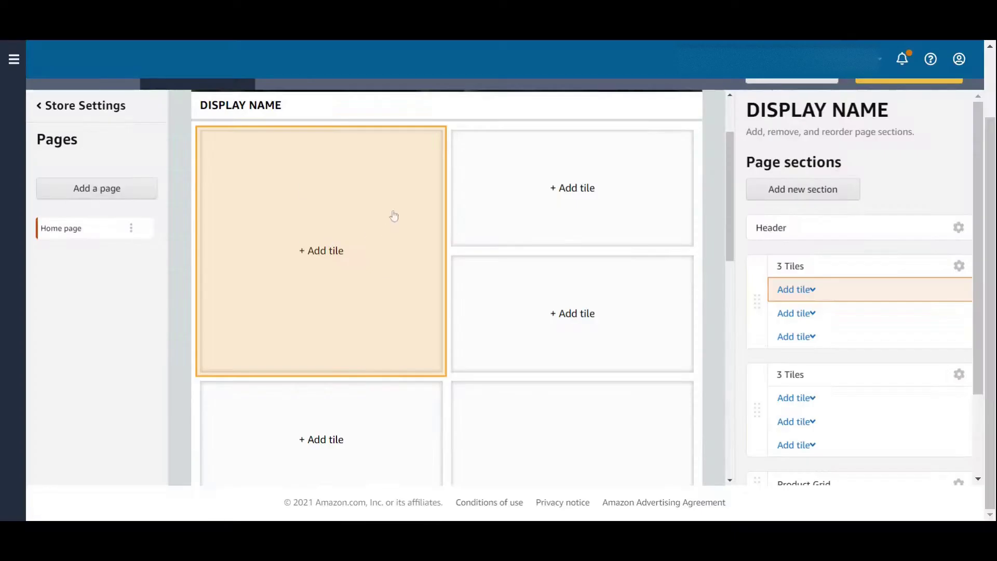
Add a Shoppable image tile to the large tile of the first three-tile section
{"action": "left_click", "coordinate": [392, 215]}
{"action": "scroll", "coordinate": [777, 262], "scroll_direction": "down", "scroll_amount": 8}
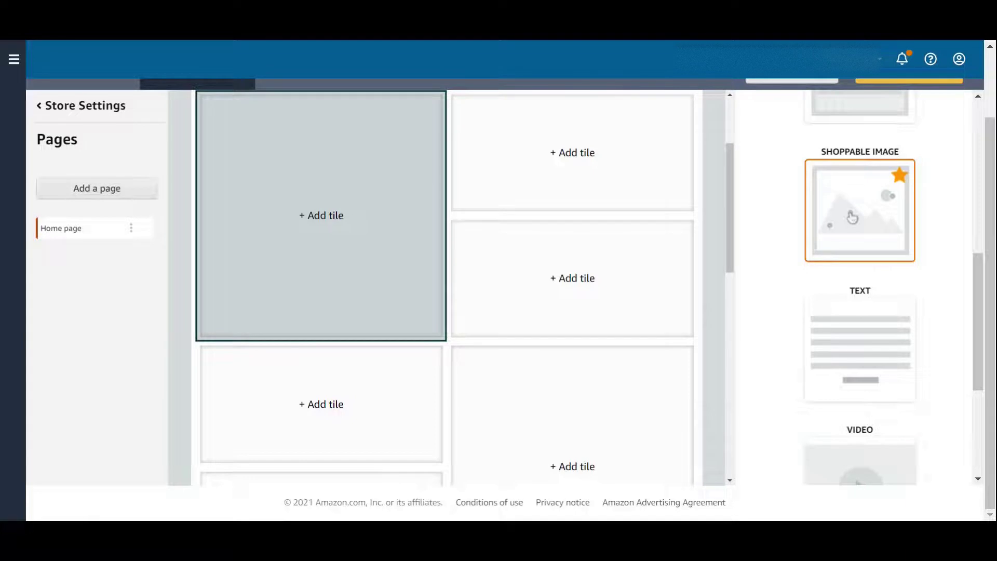
{"action": "left_click", "coordinate": [862, 218]}
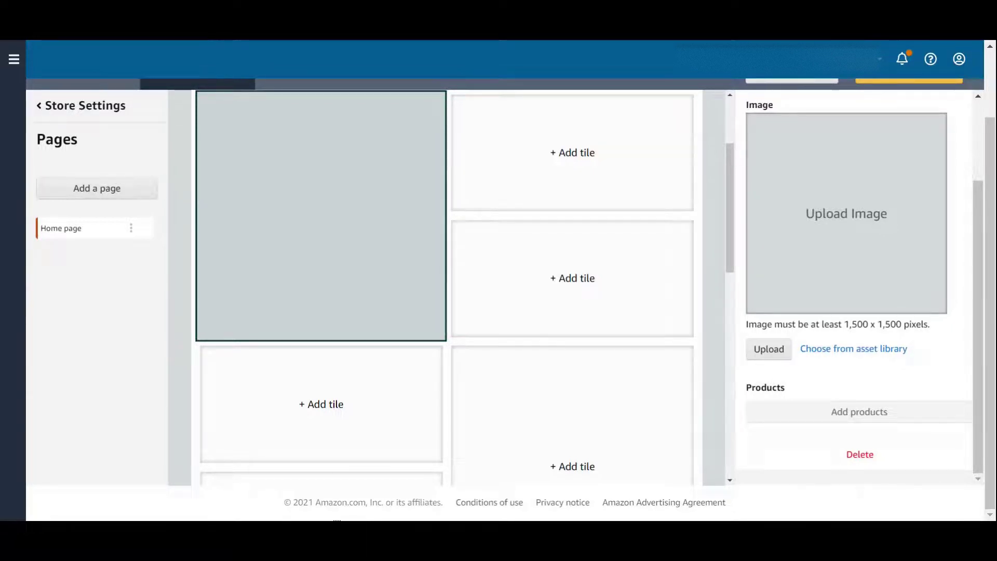
Add a Product tile beside the shoppable image and review its search, title, description and position settings
{"action": "left_click", "coordinate": [602, 165]}
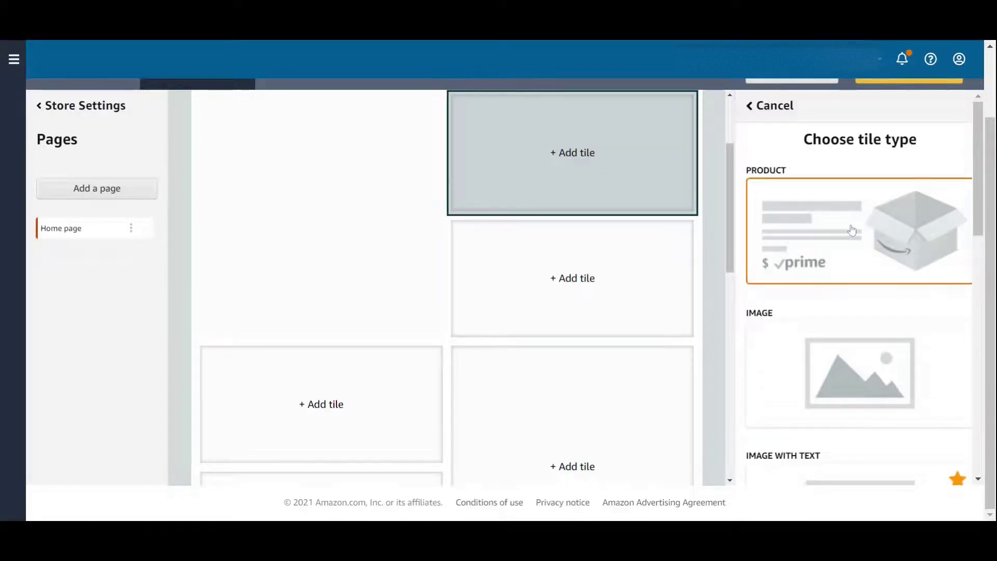
{"action": "left_click", "coordinate": [781, 186]}
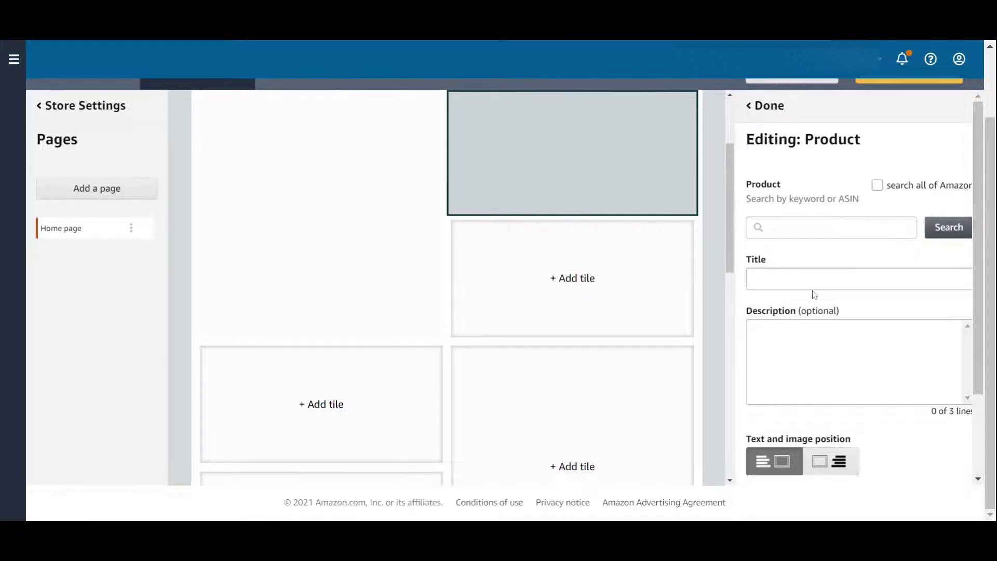
{"action": "scroll", "coordinate": [814, 294], "scroll_direction": "down", "scroll_amount": 2}
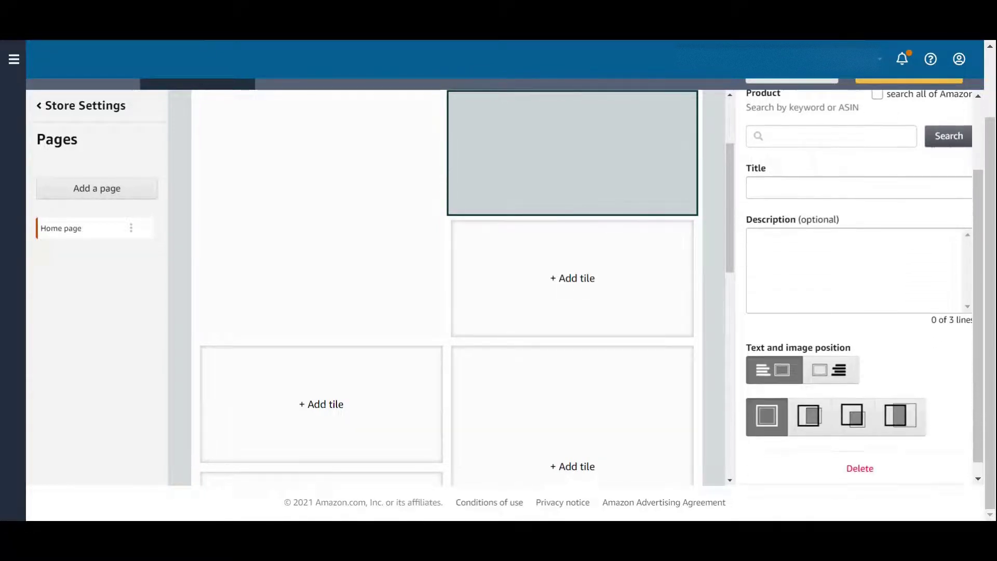
{"action": "scroll", "coordinate": [860, 285], "scroll_direction": "down", "scroll_amount": 1}
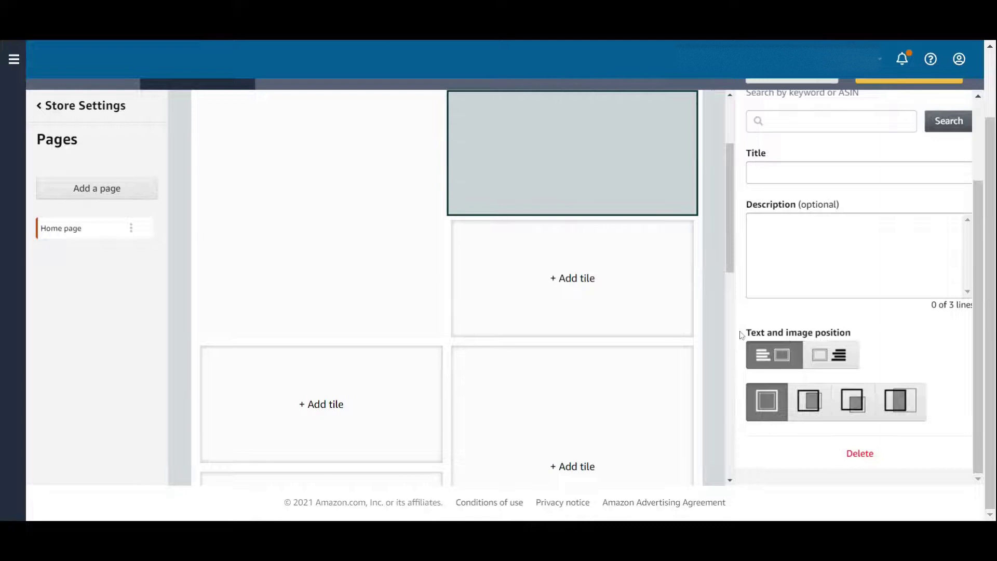
Look through the tile types offered for the empty tile below the product tile
{"action": "left_click", "coordinate": [626, 288]}
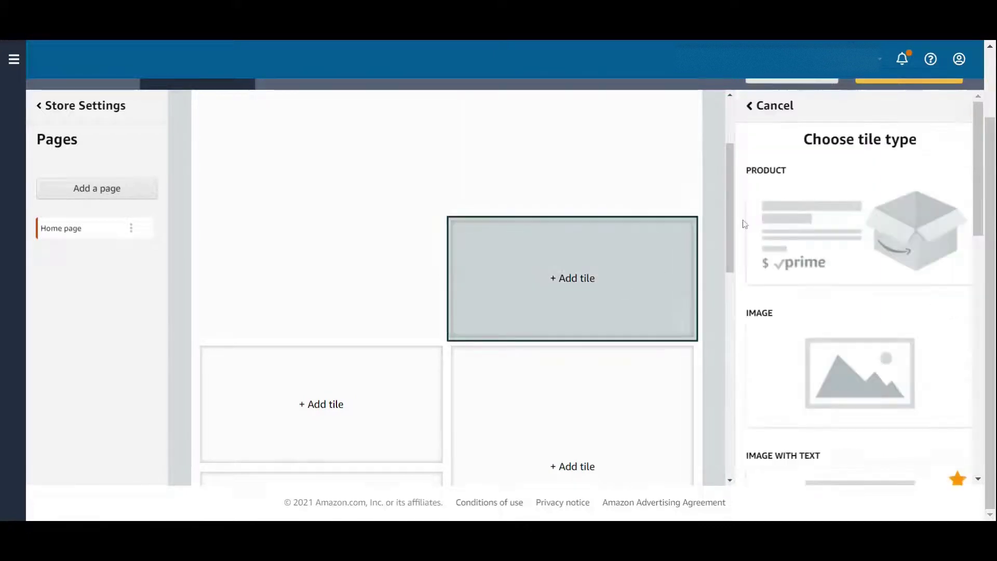
{"action": "scroll", "coordinate": [830, 268], "scroll_direction": "down", "scroll_amount": 2}
{"action": "scroll", "coordinate": [830, 268], "scroll_direction": "down", "scroll_amount": 2}
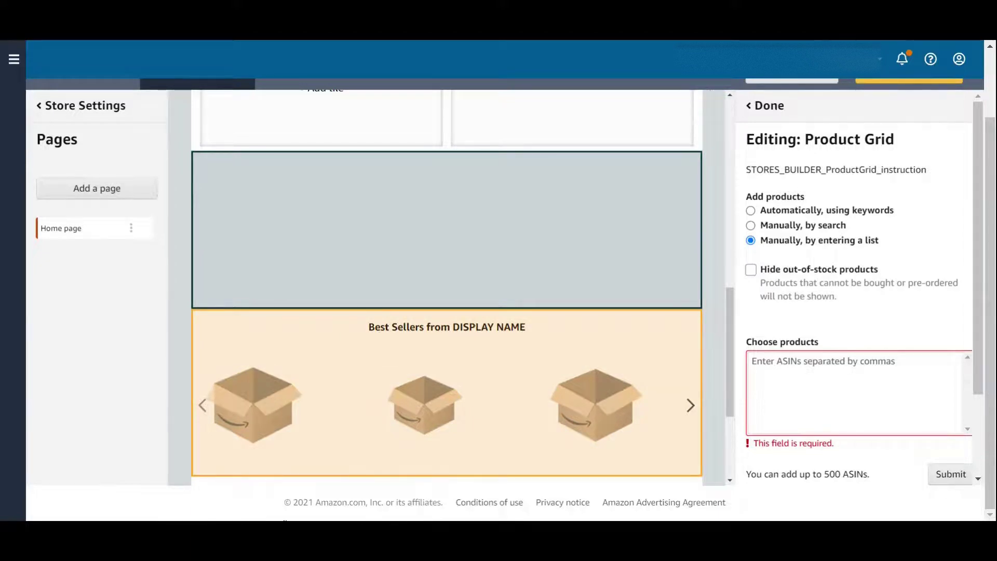
Delete the Recommended for You and Best Sellers sections from the home page
{"action": "left_click", "coordinate": [381, 337]}
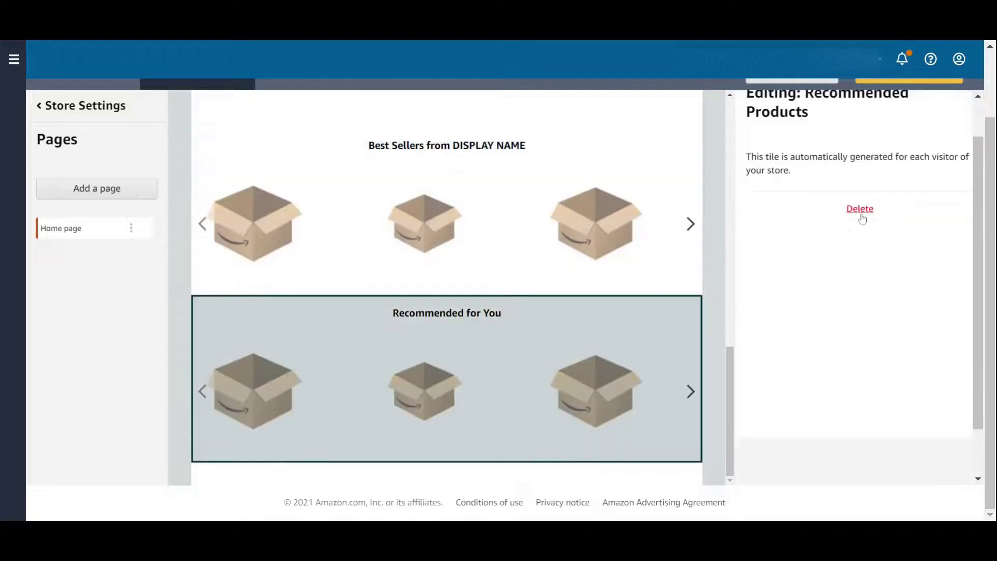
{"action": "left_click", "coordinate": [859, 210]}
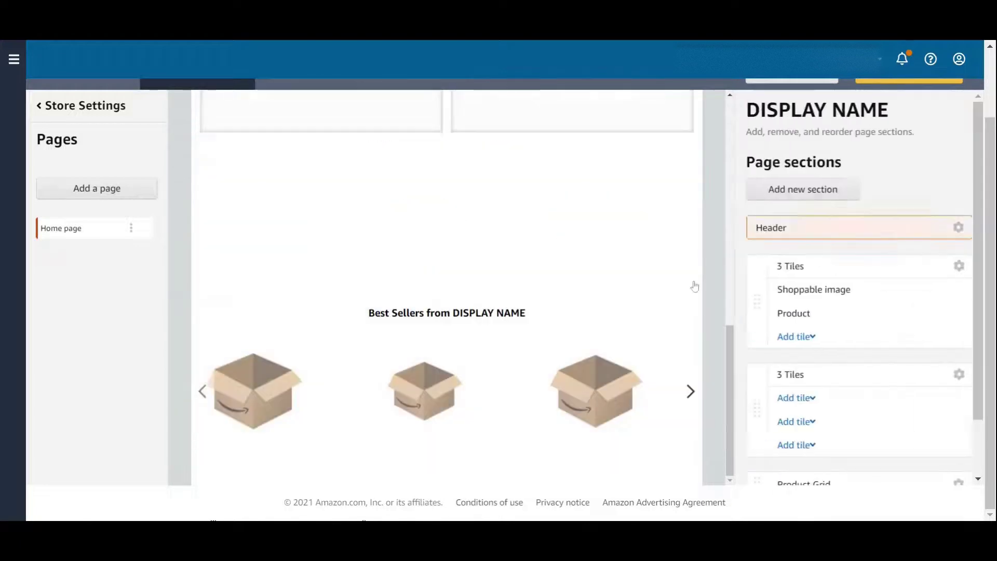
{"action": "left_click", "coordinate": [503, 366]}
{"action": "left_click", "coordinate": [860, 235]}
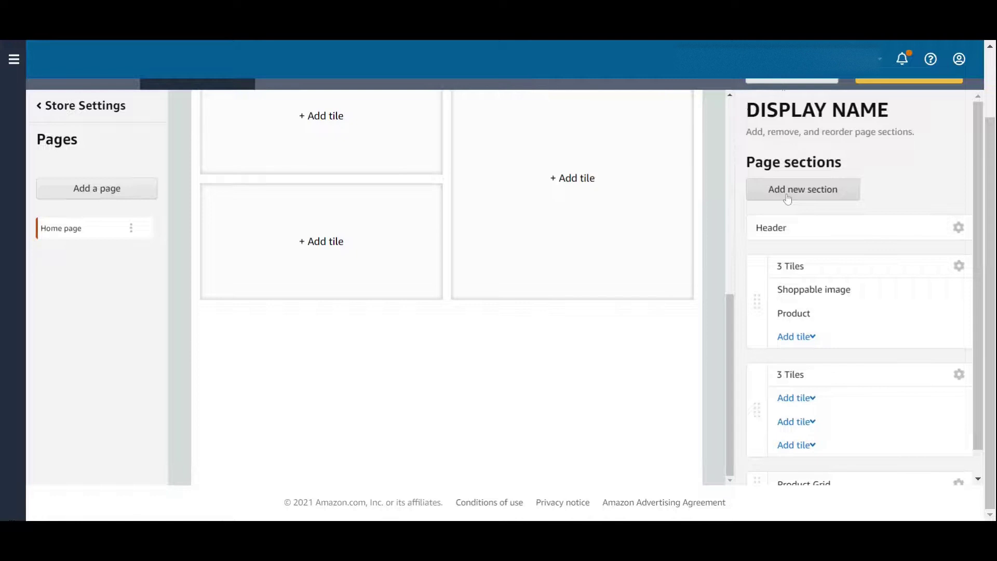
Look through the section types available for a new section on the home page
{"action": "left_click", "coordinate": [785, 196]}
{"action": "scroll", "coordinate": [821, 387], "scroll_direction": "down", "scroll_amount": 5}
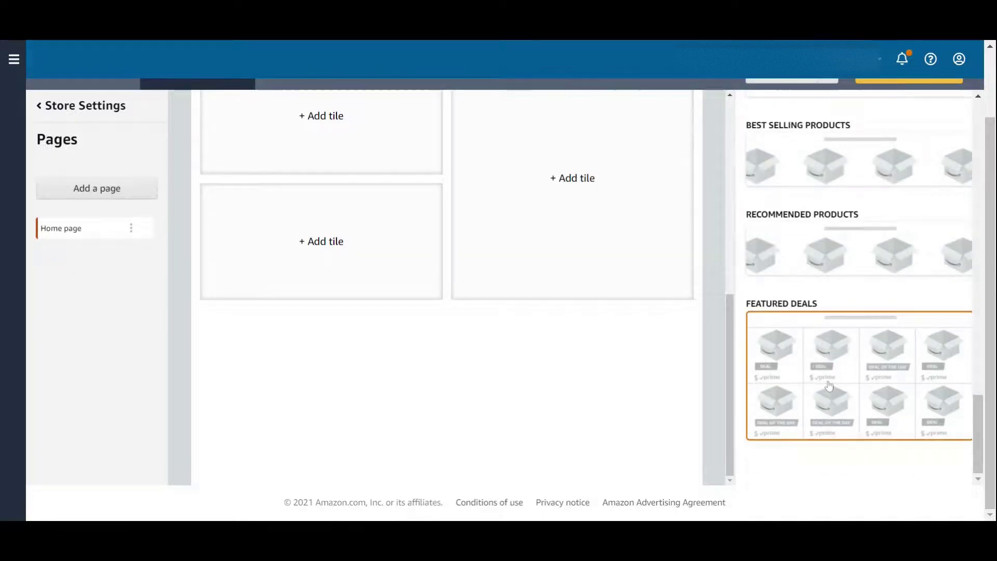
{"action": "scroll", "coordinate": [803, 355], "scroll_direction": "up", "scroll_amount": 5}
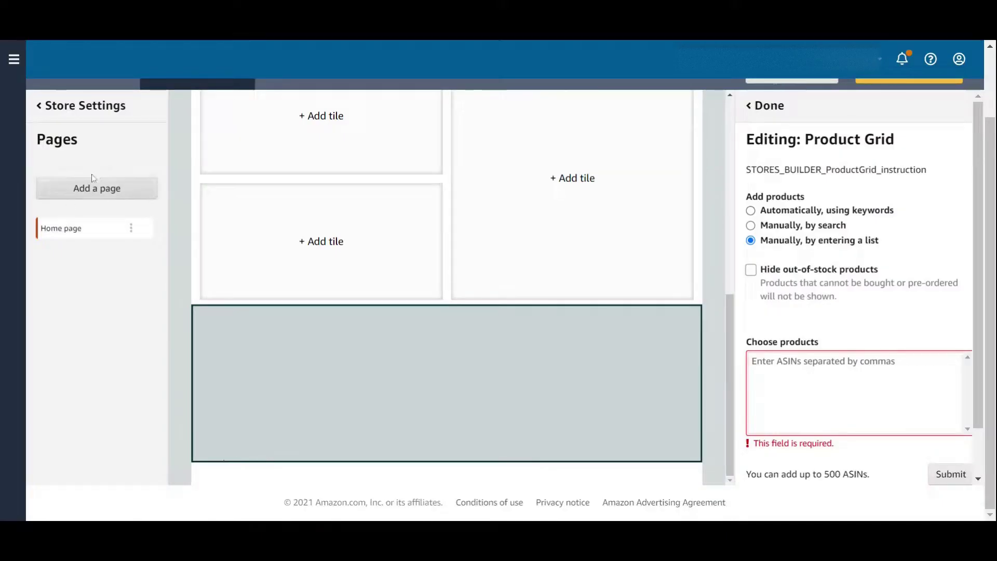
Add a new page with the navigation title Test, using the Highlight template
{"action": "left_click", "coordinate": [102, 186]}
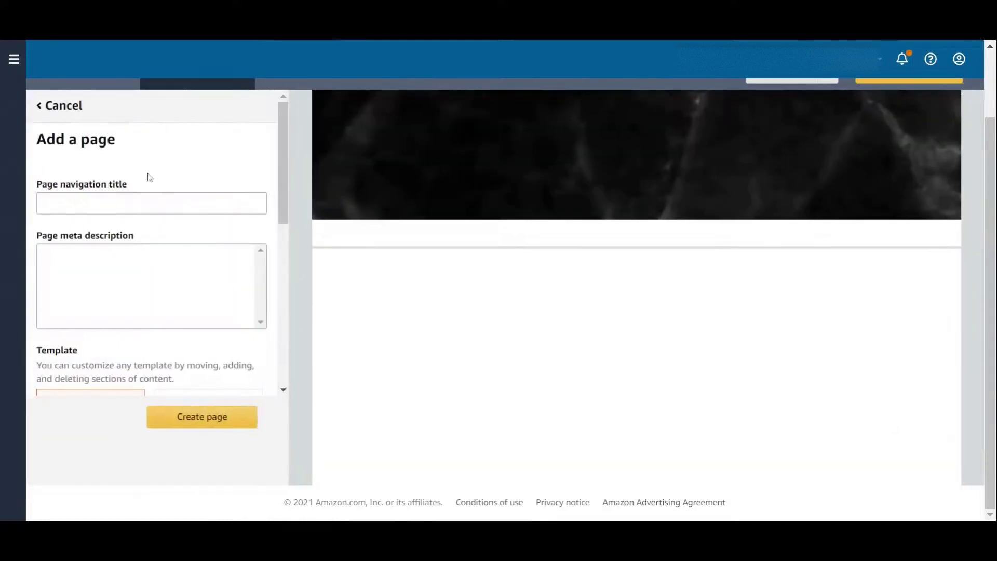
{"action": "left_click", "coordinate": [151, 203]}
{"action": "scroll", "coordinate": [179, 267], "scroll_direction": "down", "scroll_amount": 5}
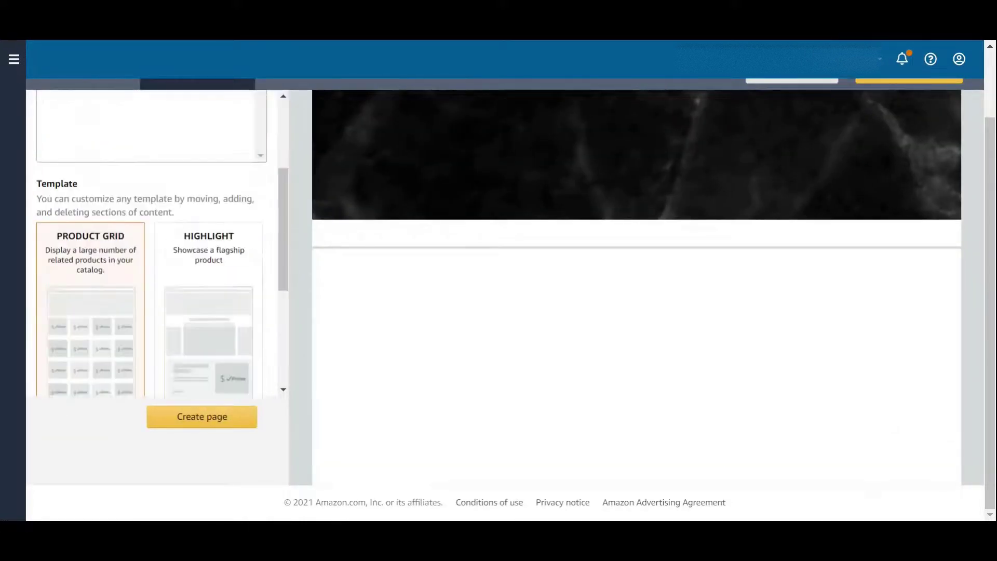
{"action": "scroll", "coordinate": [212, 236], "scroll_direction": "down", "scroll_amount": 2}
{"action": "scroll", "coordinate": [214, 228], "scroll_direction": "up", "scroll_amount": 1}
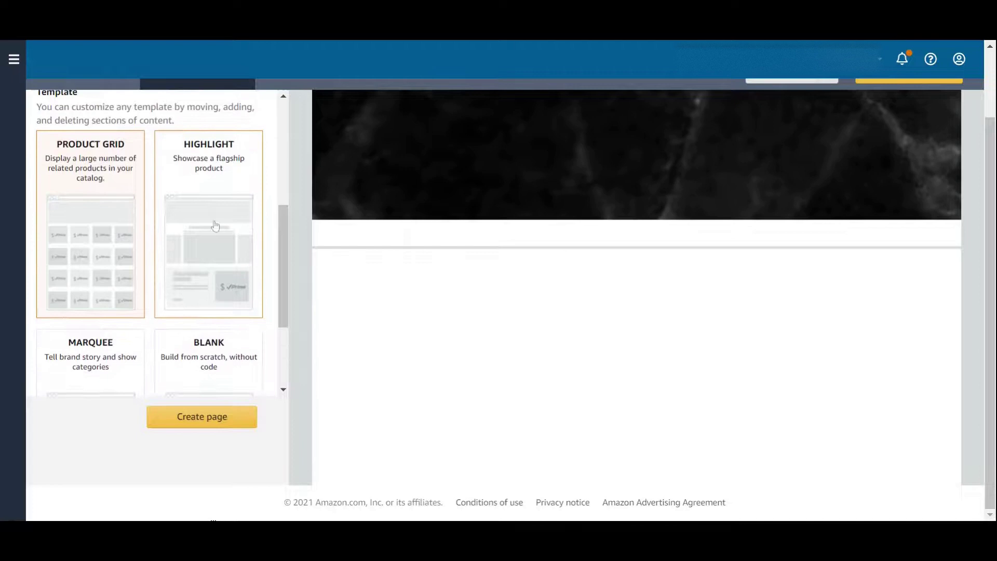
{"action": "left_click", "coordinate": [206, 236]}
{"action": "scroll", "coordinate": [202, 311], "scroll_direction": "up", "scroll_amount": 2}
{"action": "left_click", "coordinate": [197, 417]}
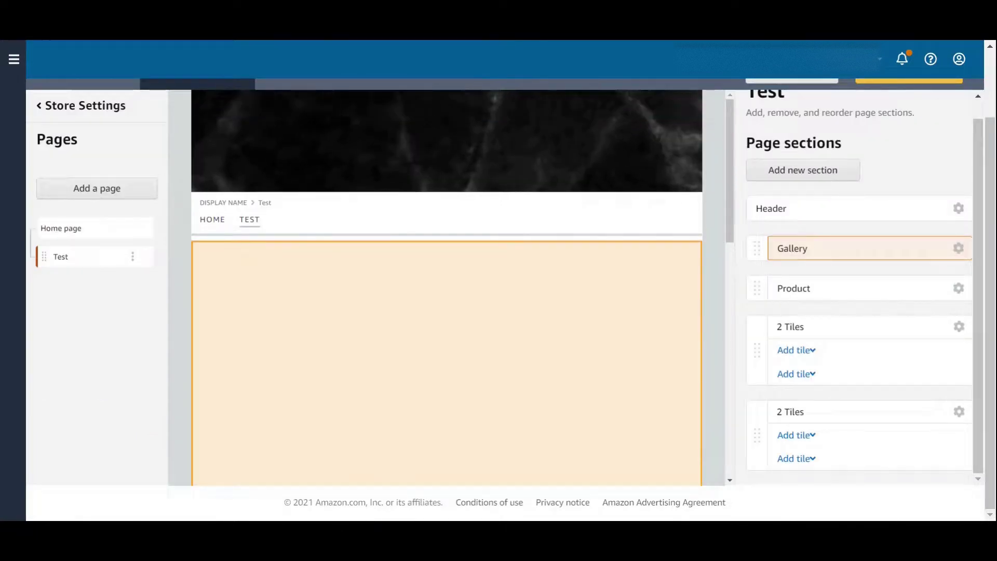
Review the Test page's sections and look through the tile types offered for the first tile below the product section
{"action": "scroll", "coordinate": [513, 265], "scroll_direction": "down", "scroll_amount": 5}
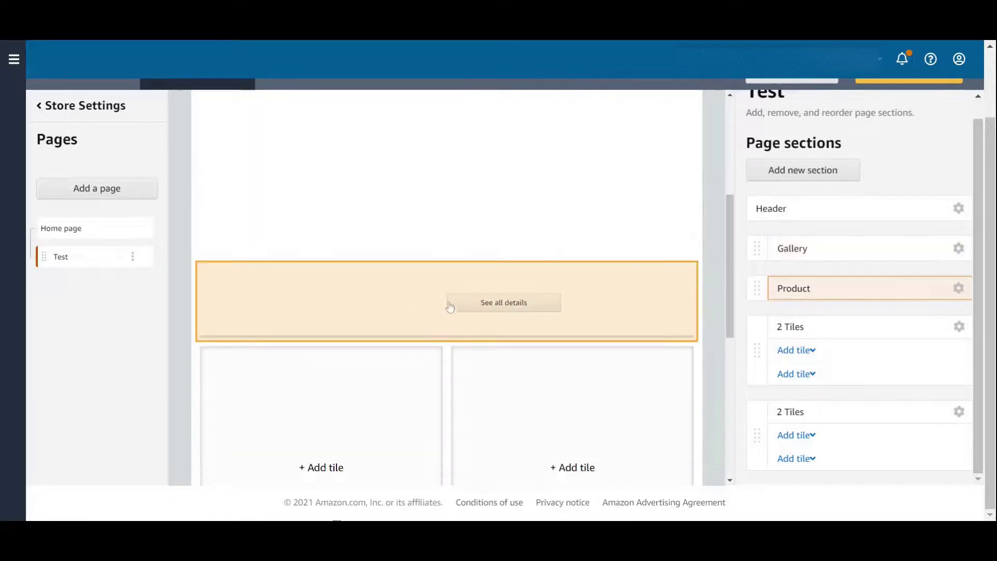
{"action": "scroll", "coordinate": [405, 295], "scroll_direction": "down", "scroll_amount": 3}
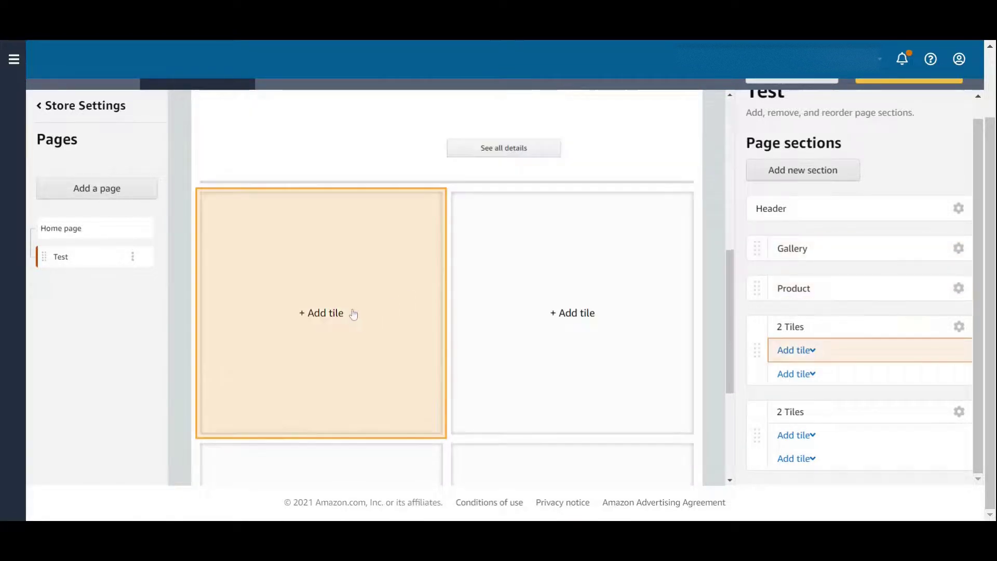
{"action": "scroll", "coordinate": [575, 388], "scroll_direction": "down", "scroll_amount": 4}
{"action": "left_click", "coordinate": [349, 161]}
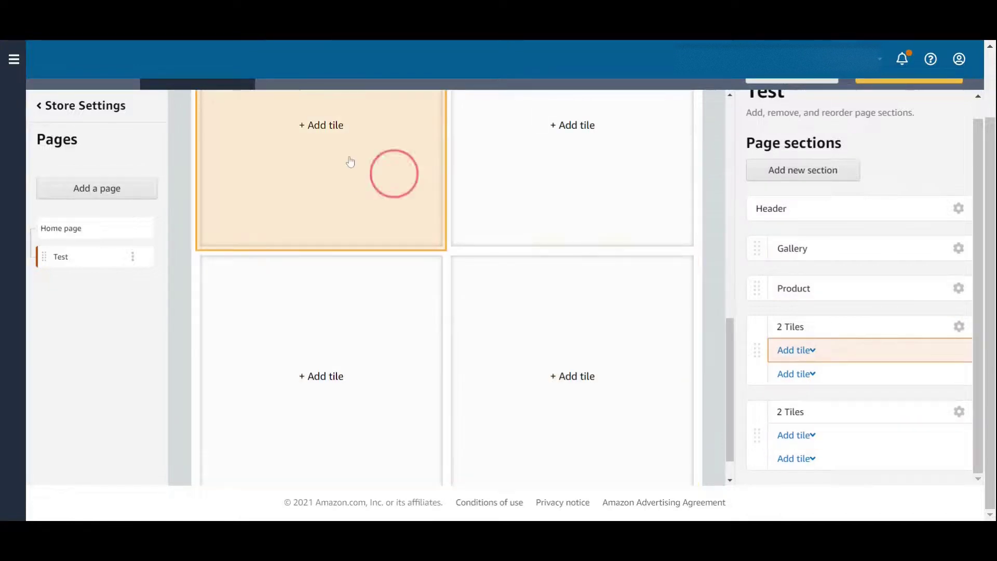
{"action": "scroll", "coordinate": [801, 333], "scroll_direction": "down", "scroll_amount": 8}
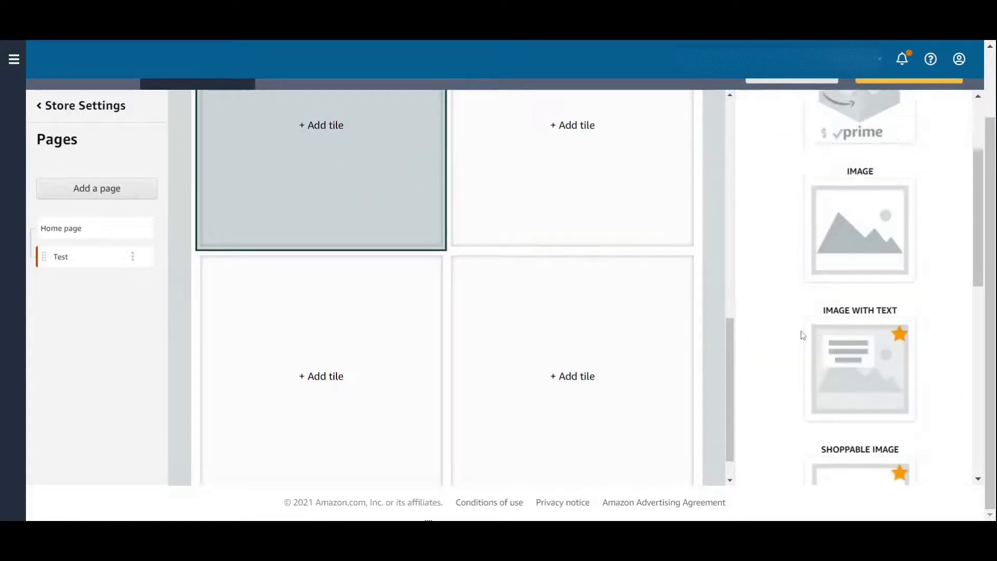
{"action": "scroll", "coordinate": [803, 334], "scroll_direction": "down", "scroll_amount": 4}
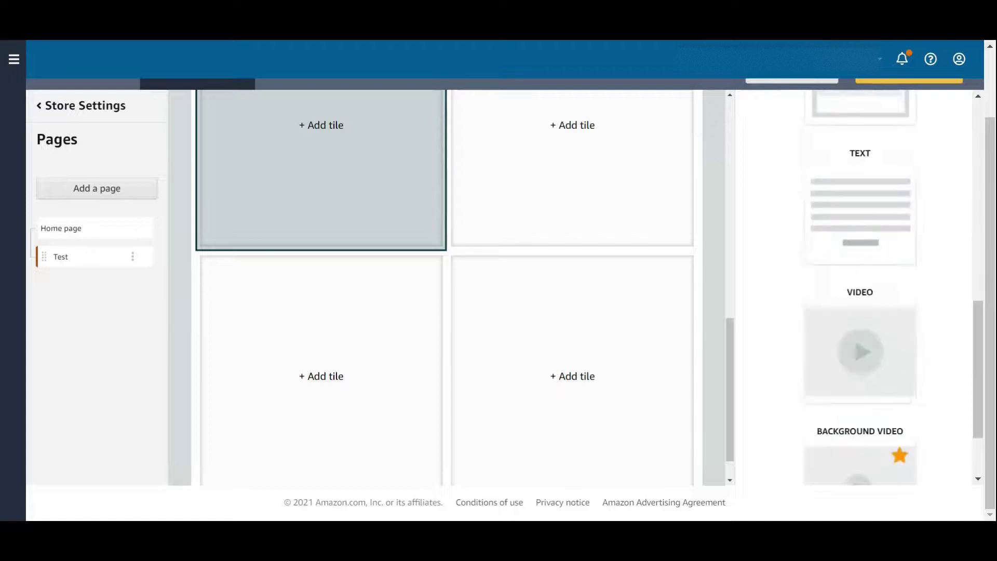